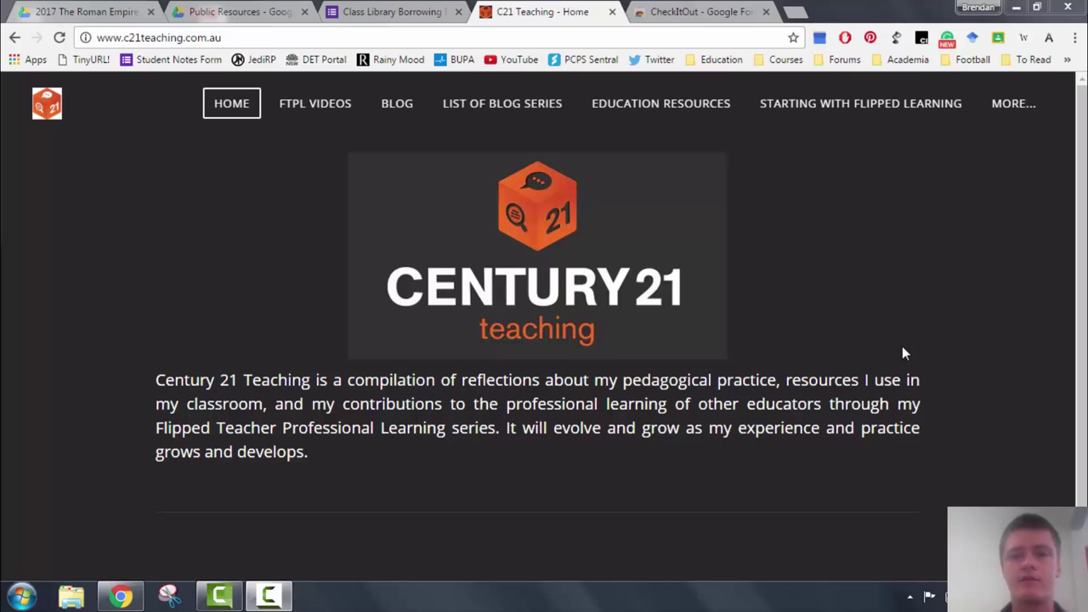
Install the free CheckItOut add-on from its store page and list the add-ons available in the new form.
click(687, 11)
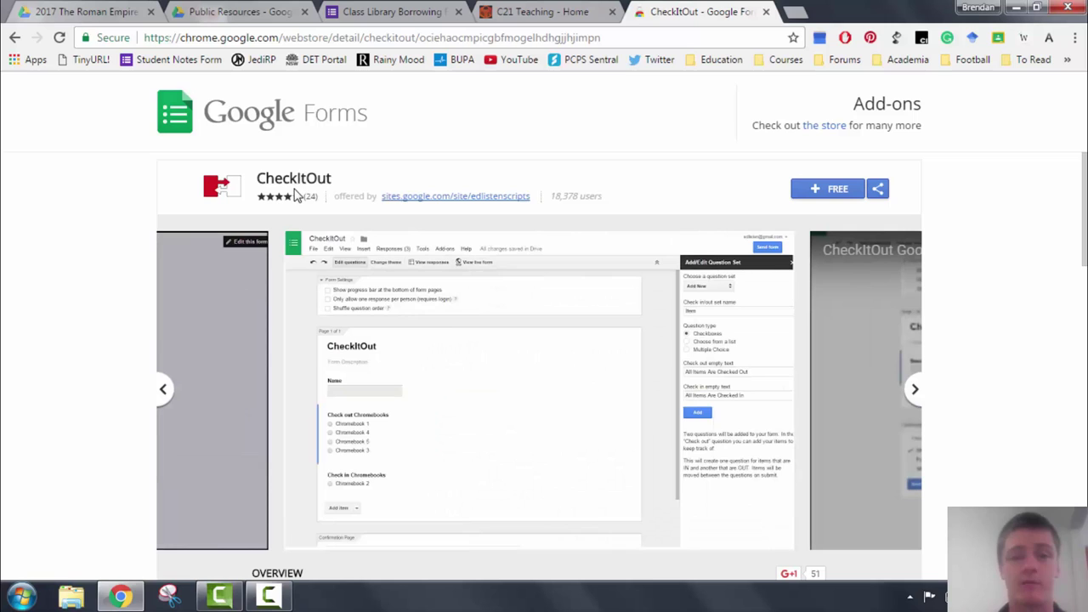
click(829, 190)
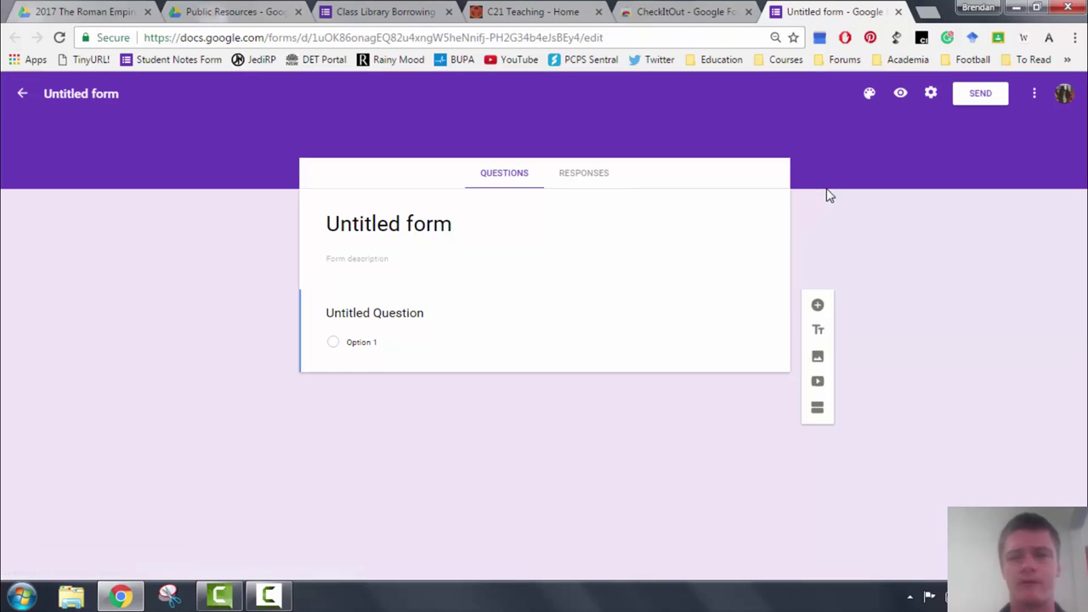
click(425, 227)
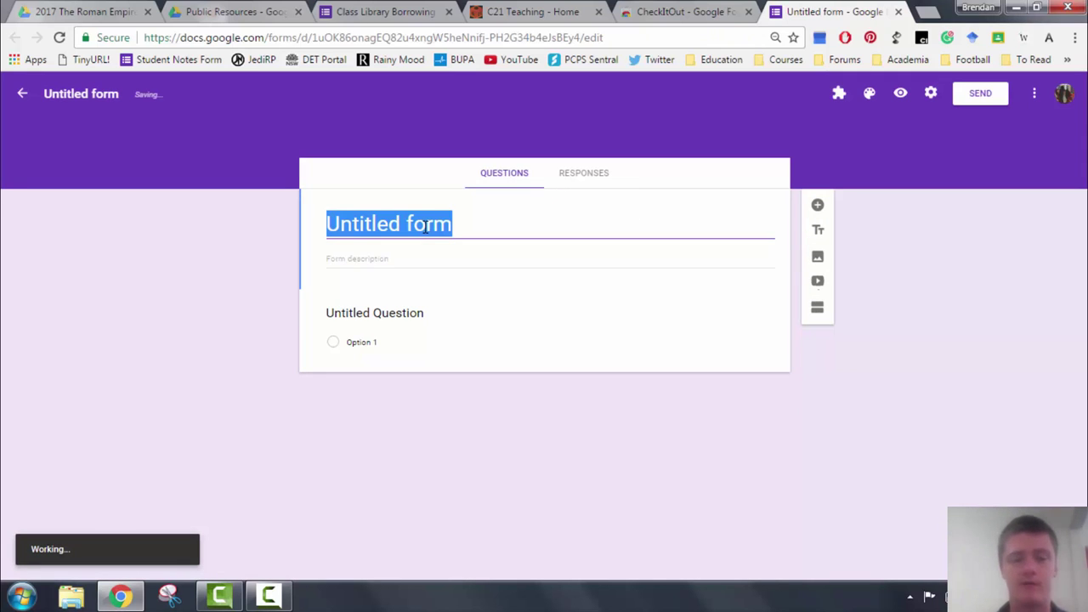
click(840, 93)
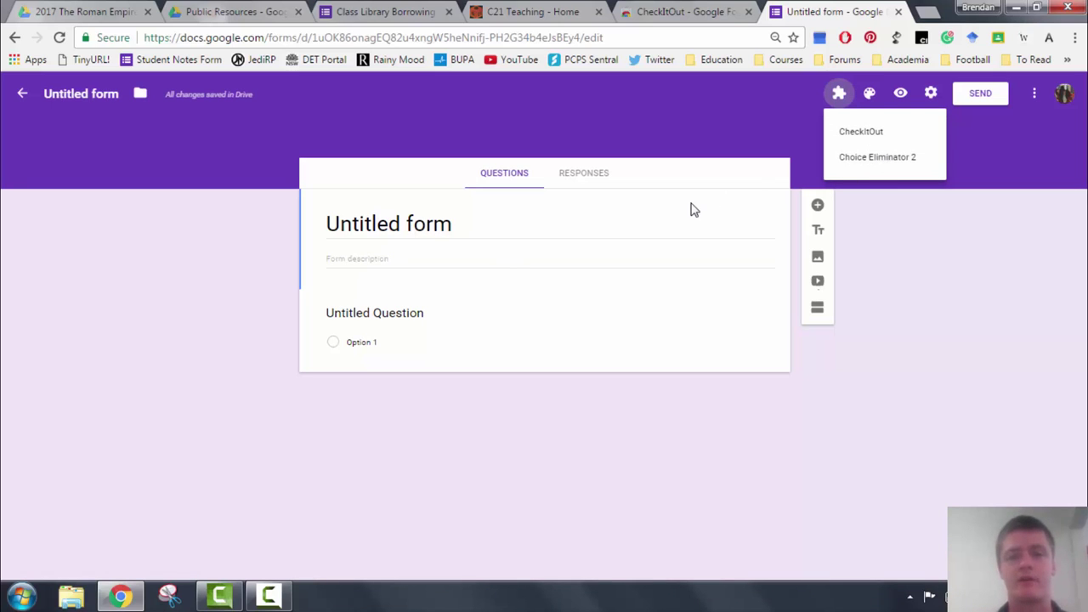
Title the new form "Class Library Borrowing Form Demo" and close the other Class Library Borrowing form.
click(500, 236)
triple_click(463, 232)
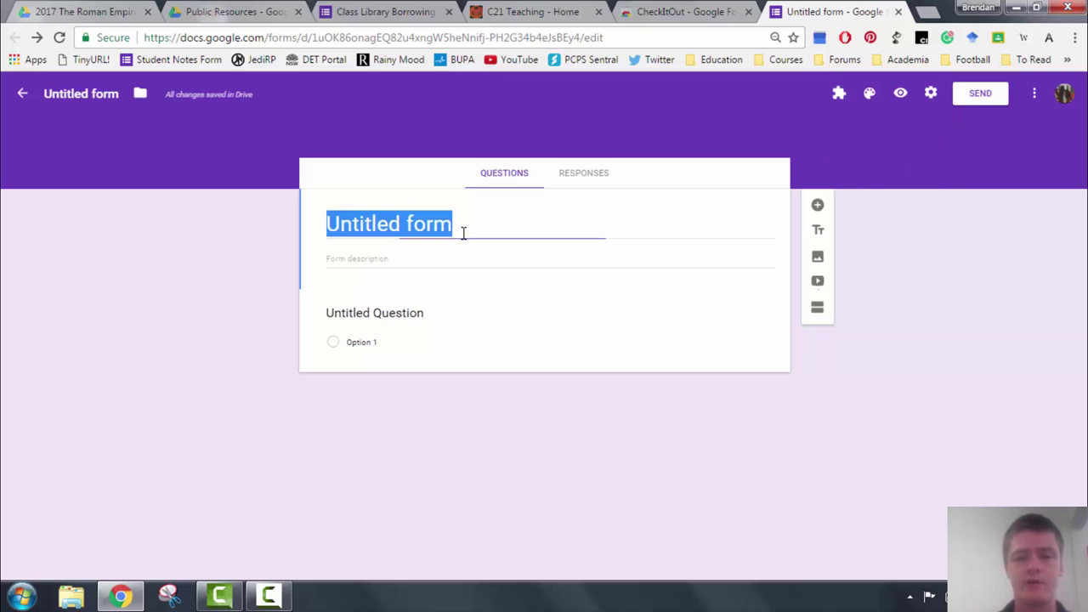
key(BackSpace)
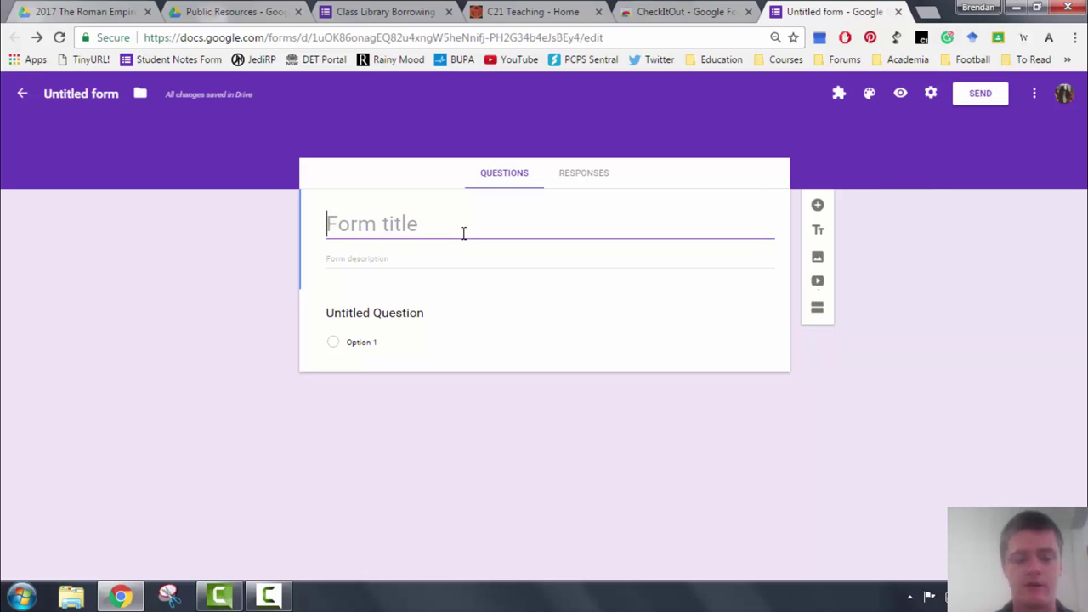
text(Class Lo)
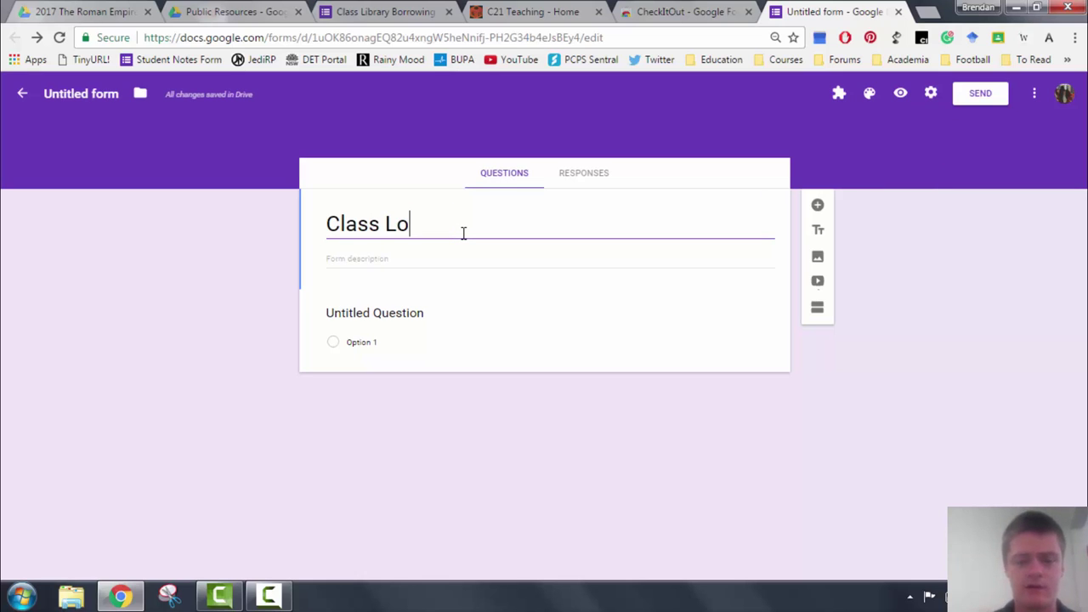
key(BackSpace)
text(ibrary )
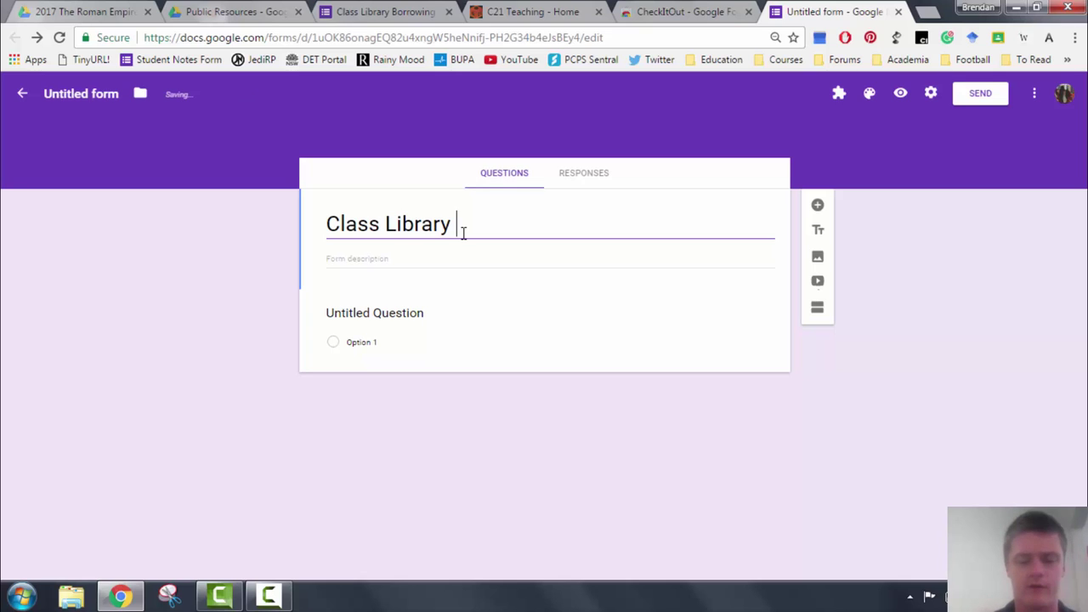
text(Borrowing Form)
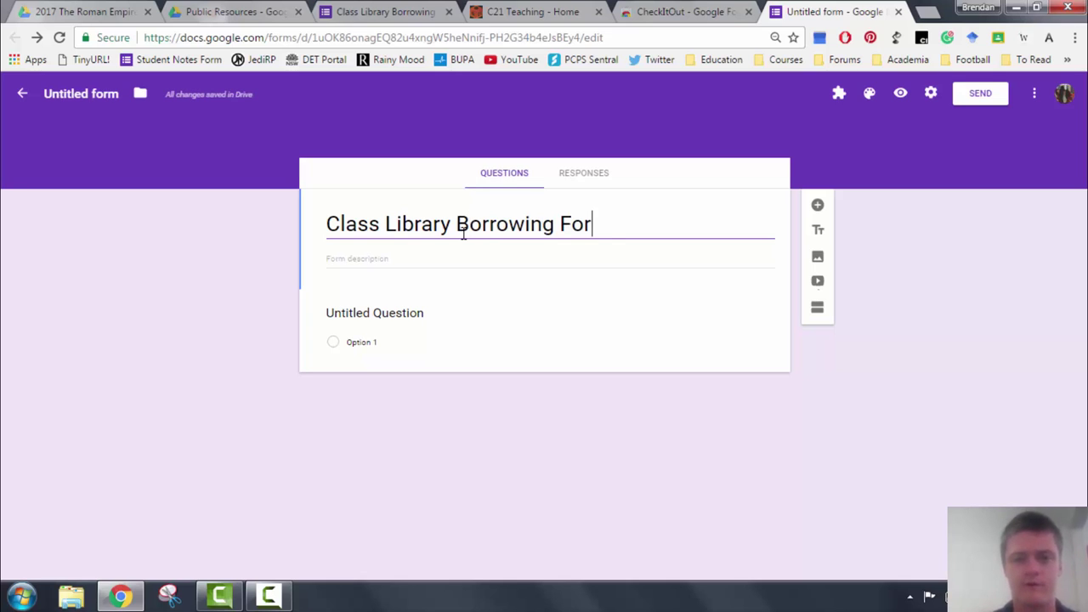
click(448, 12)
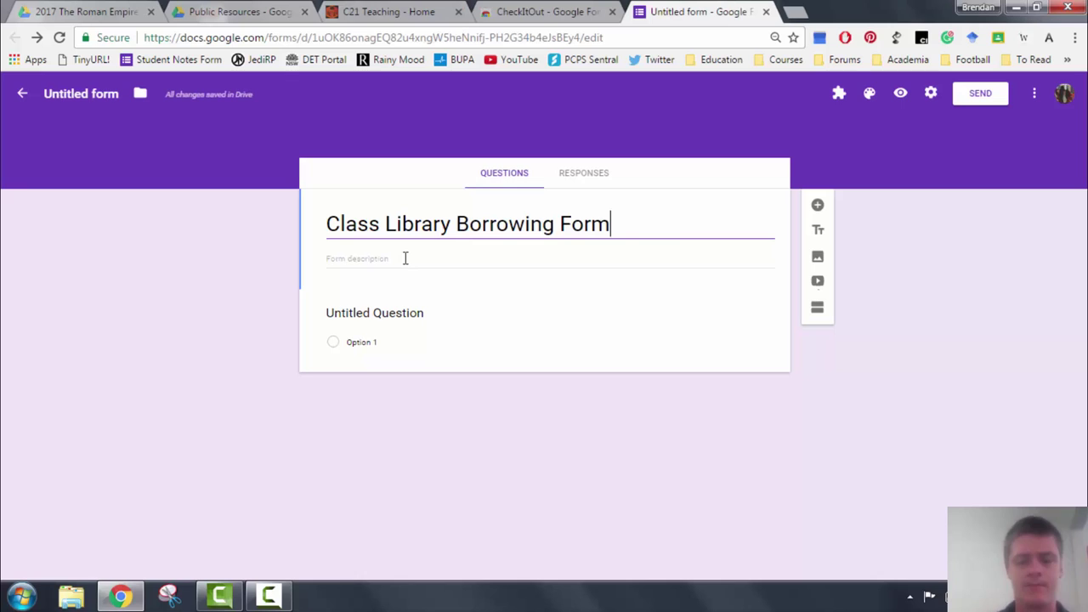
text(Demo)
Enter "What is your name?" as the form's first question and make it required.
click(403, 257)
click(398, 313)
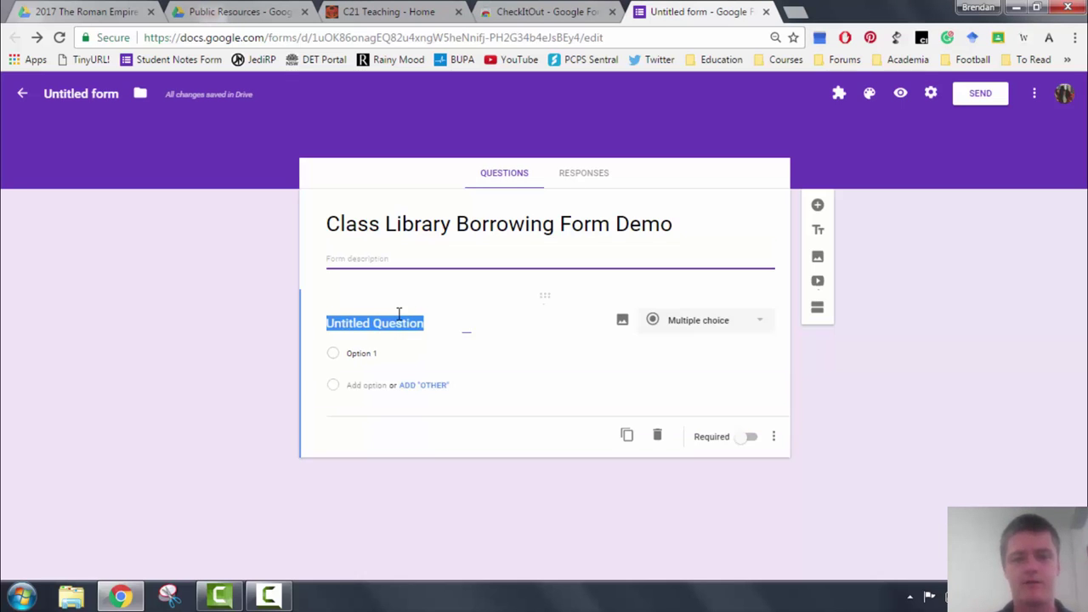
text(What )
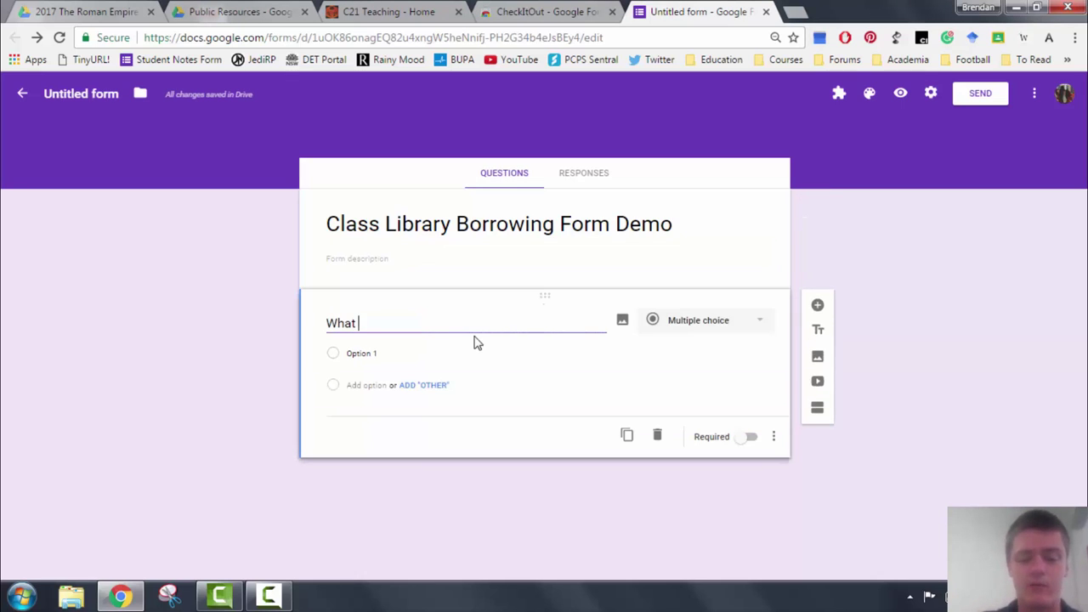
text(is your name?)
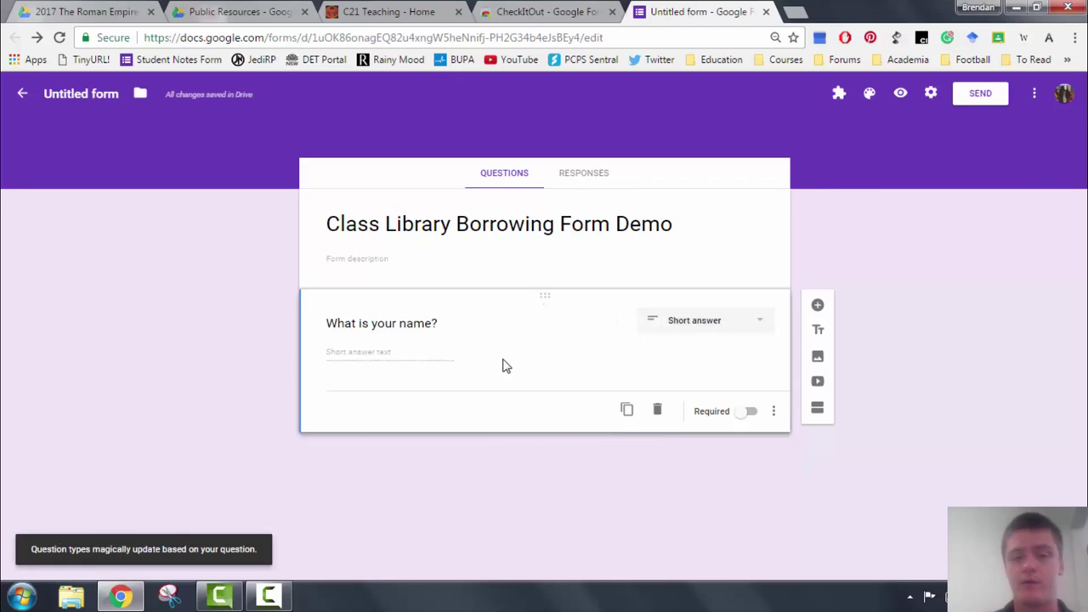
click(748, 411)
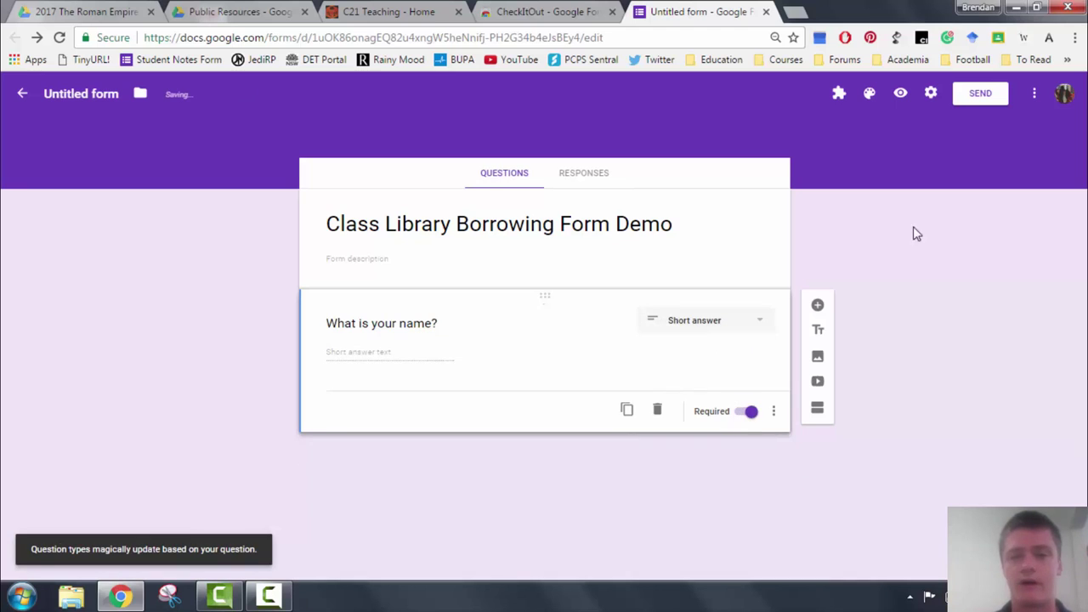
Start a new question set in the CheckItOut add-on and name it "What item are you borrowing?".
click(839, 94)
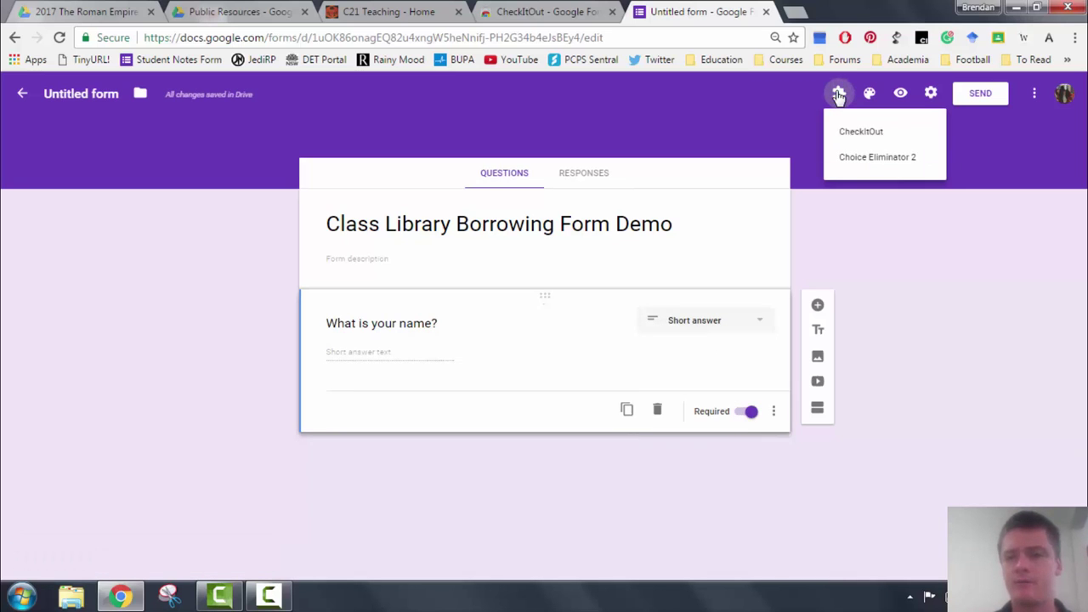
click(860, 134)
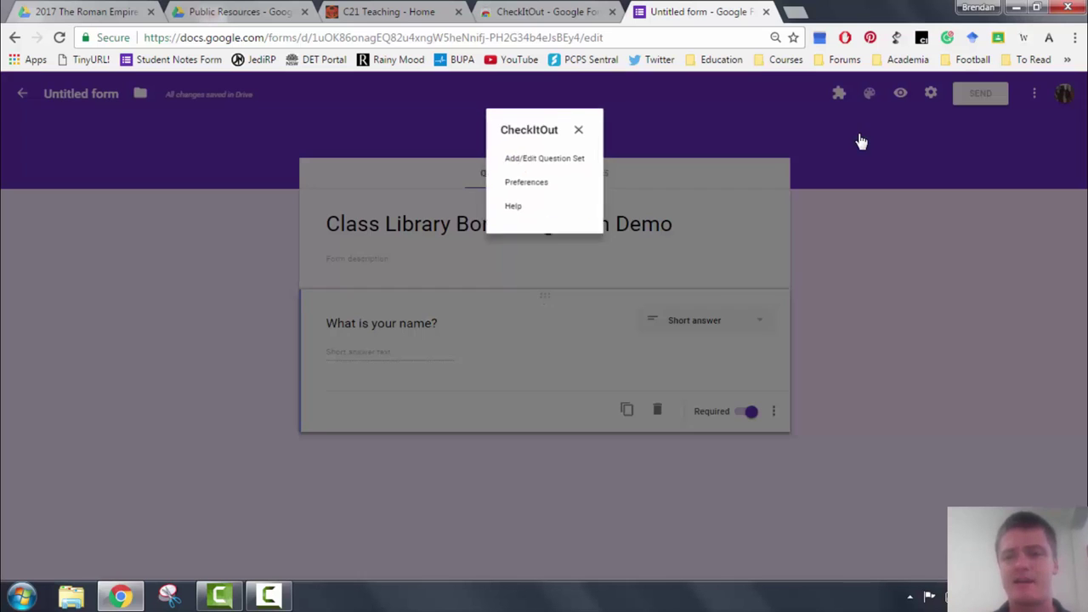
click(545, 160)
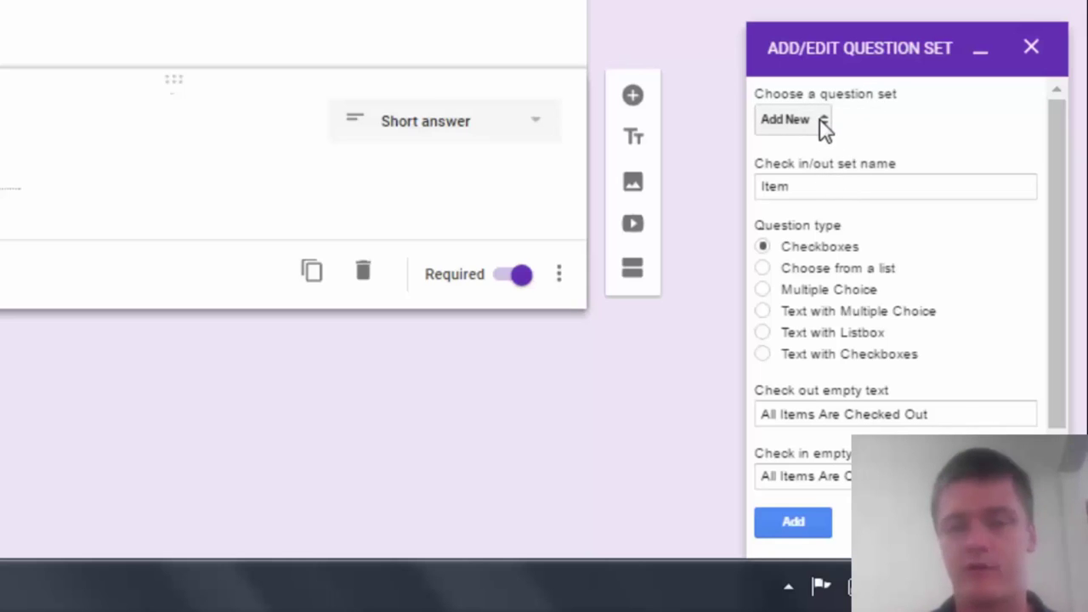
click(830, 186)
key(BackSpace)
key(BackSpace)
key(BackSpace)
key(BackSpace)
text(W)
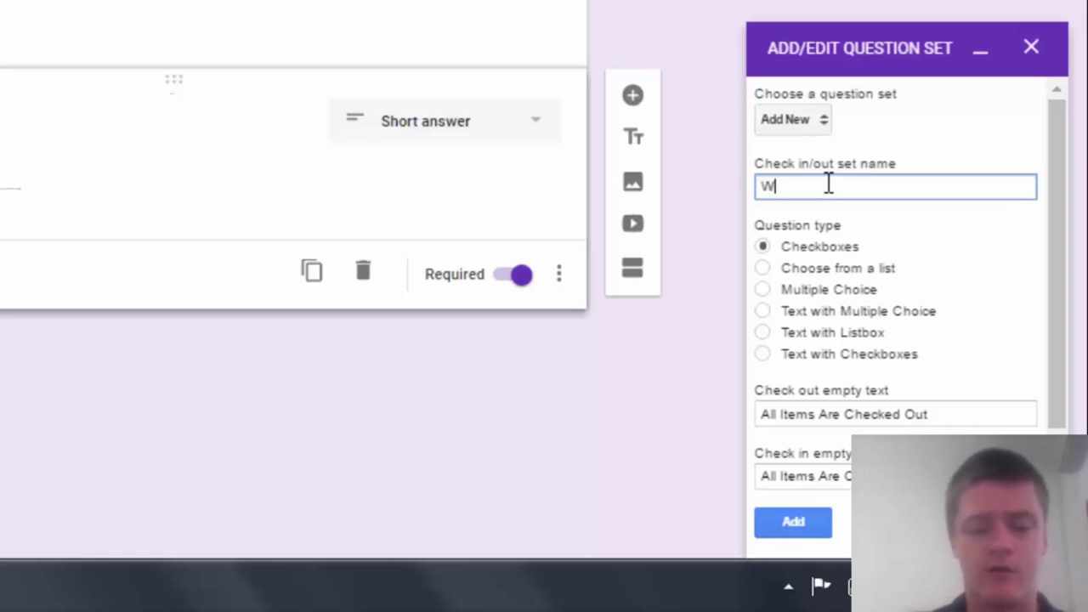
text(hat item a)
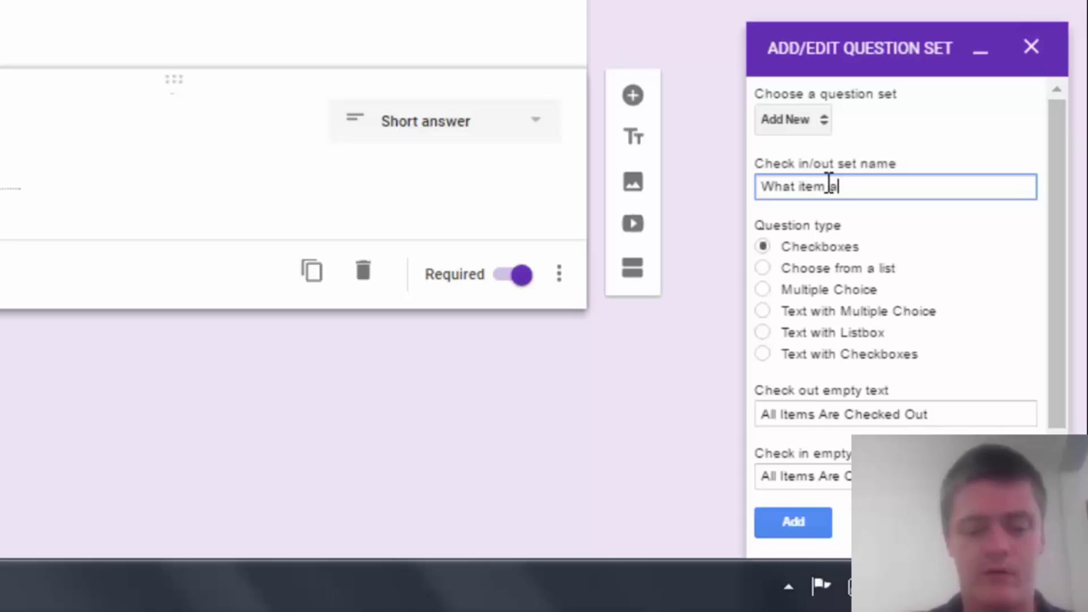
text(re you borrowing?)
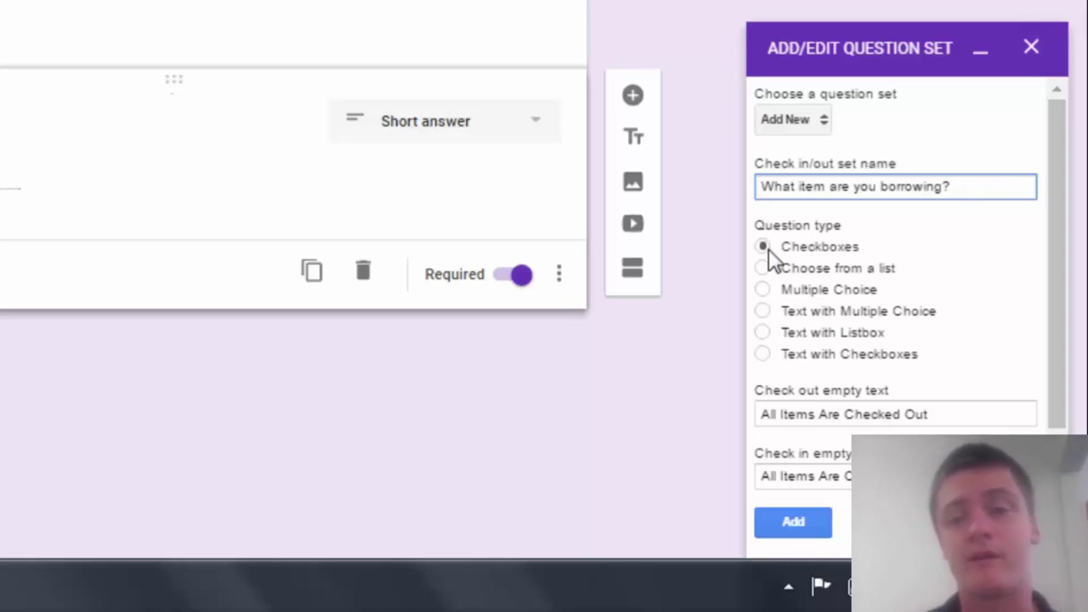
Add the question set to the form with the Checkboxes type and the default empty texts.
scroll(952, 268, down, 3)
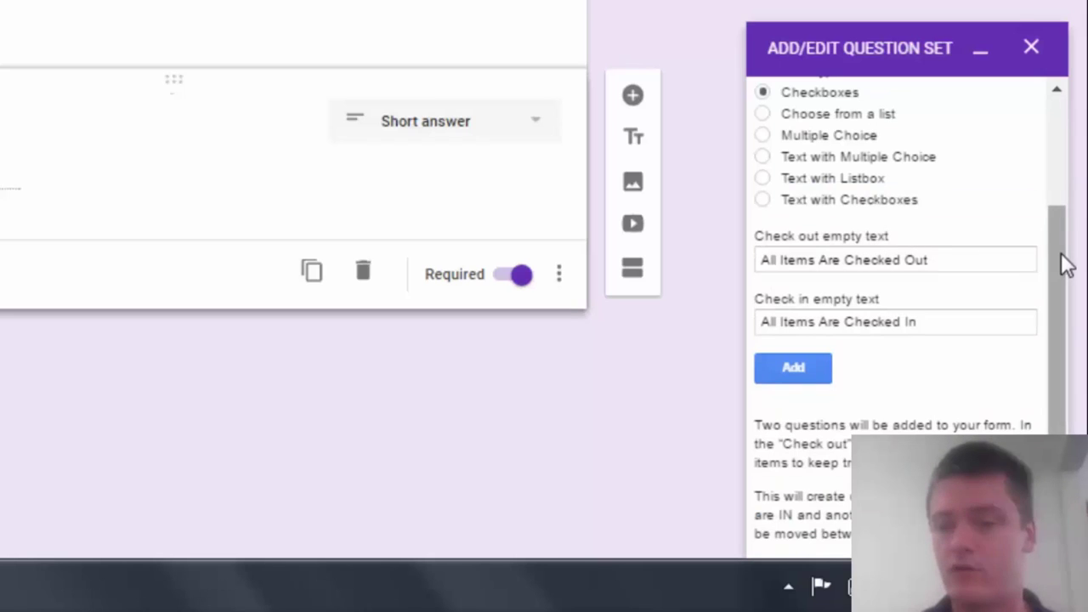
drag(1052, 352, 1054, 136)
scroll(797, 377, down, 3)
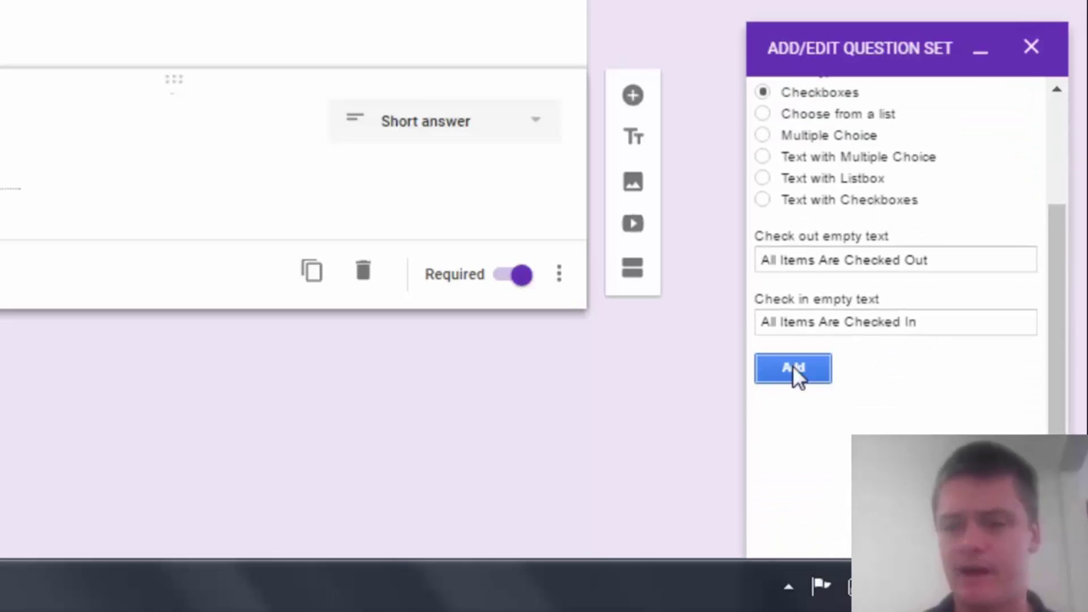
click(794, 369)
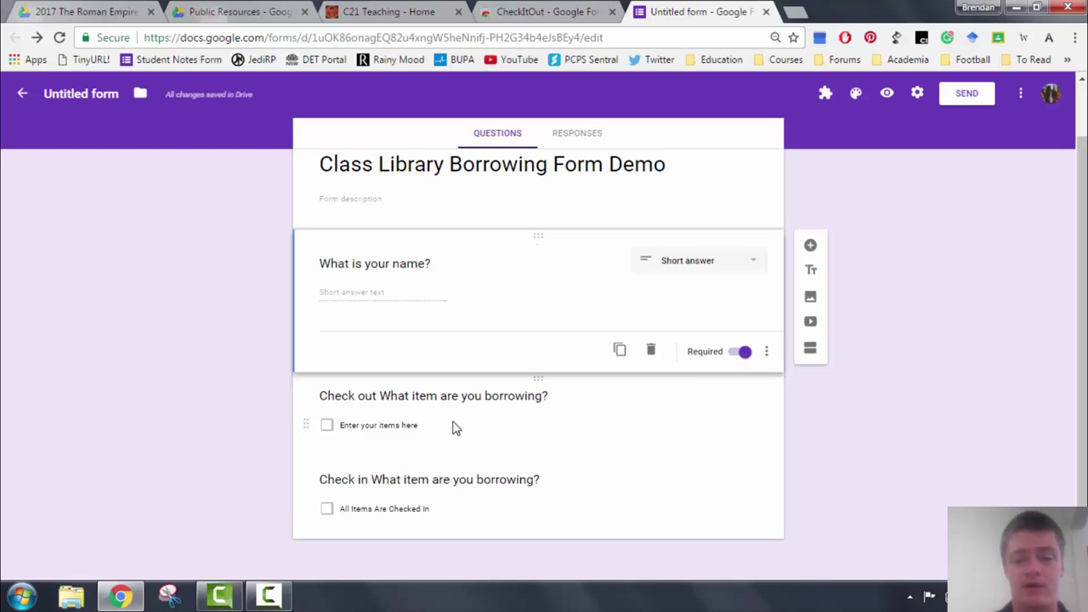
Reword the check-in question to "Check in What item are you returning?" and enter Resource A, Resource B, Resource C and Resource D as check-out options.
click(527, 425)
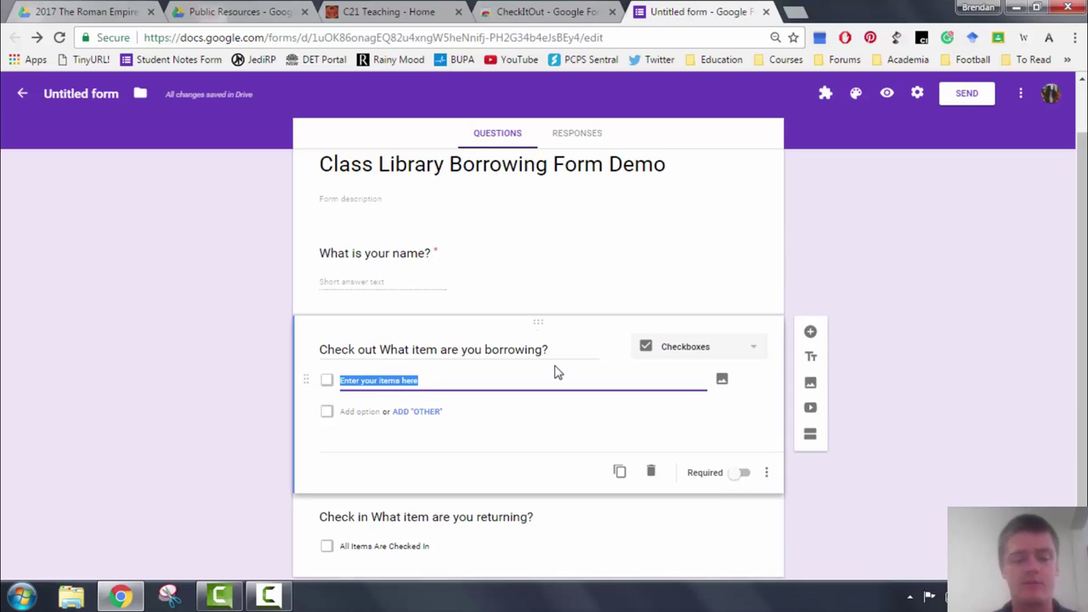
text(Resource A)
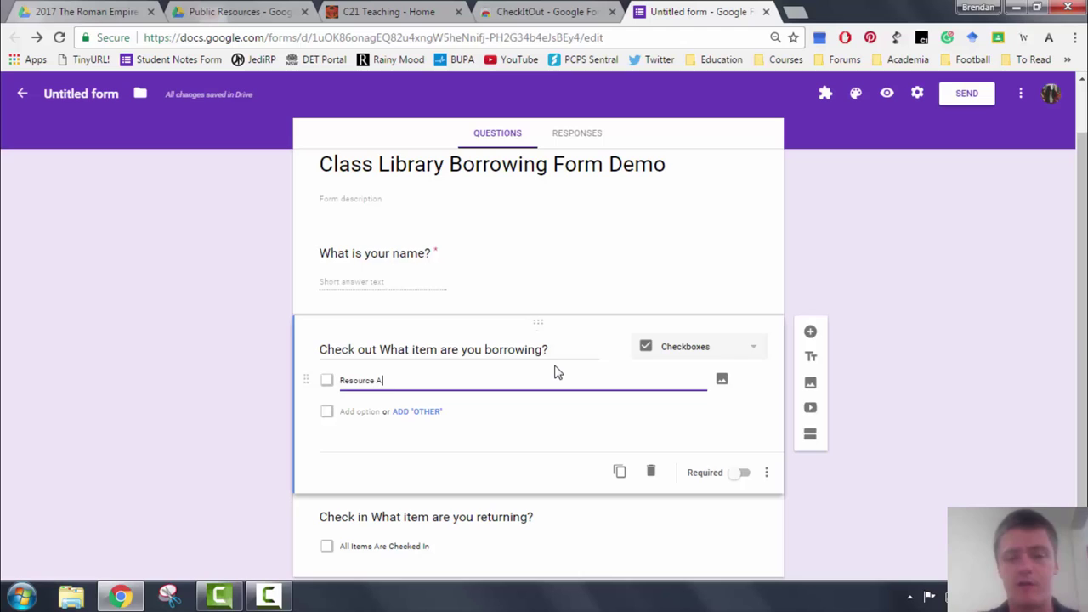
key(Return)
text(Resource B)
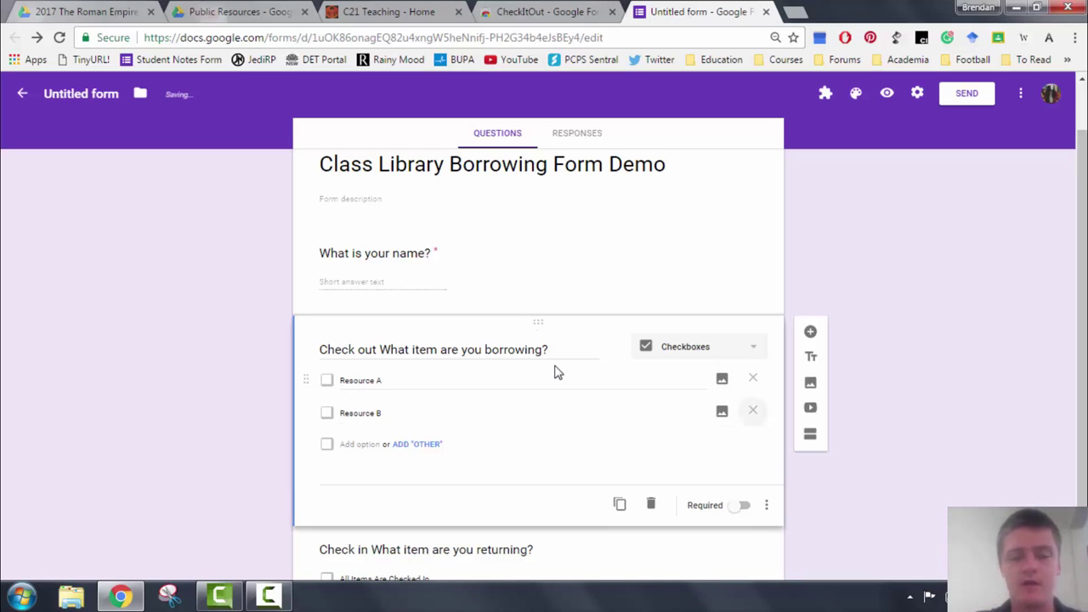
key(Return)
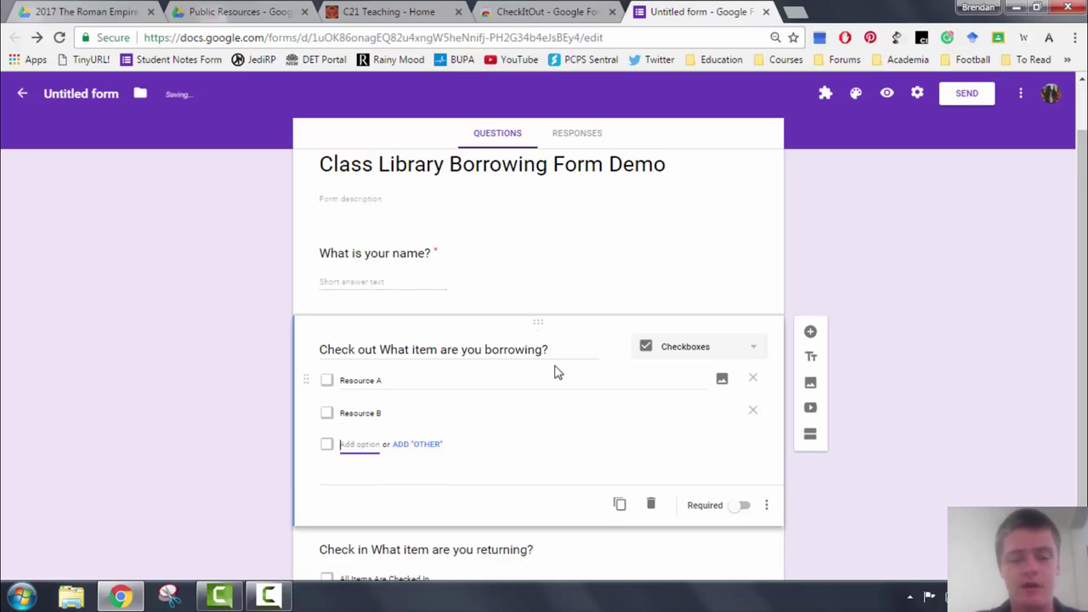
text(Resource C)
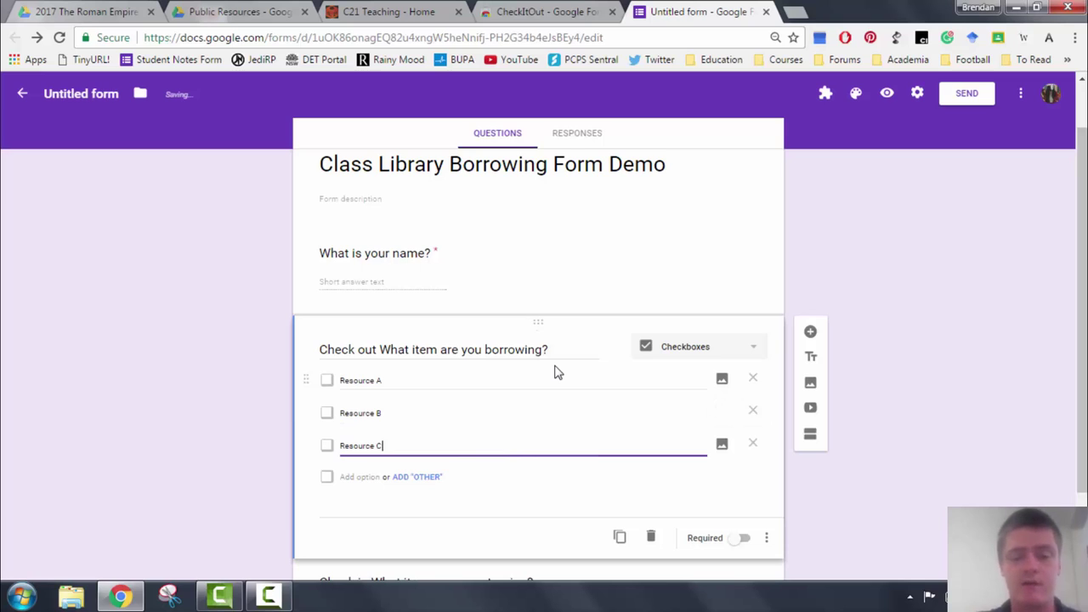
click(554, 372)
key(Return)
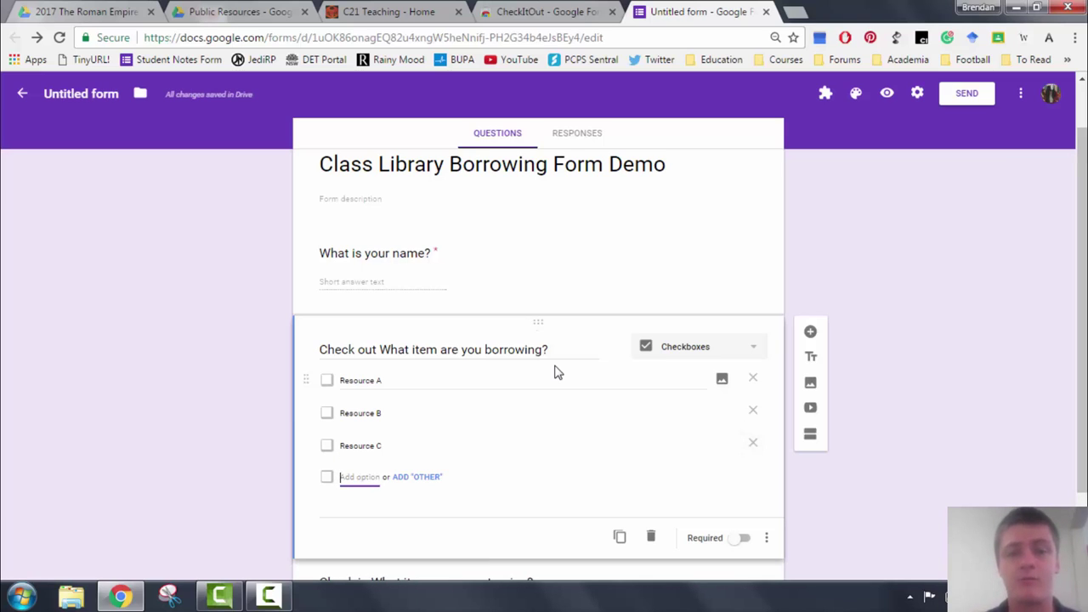
text(Re)
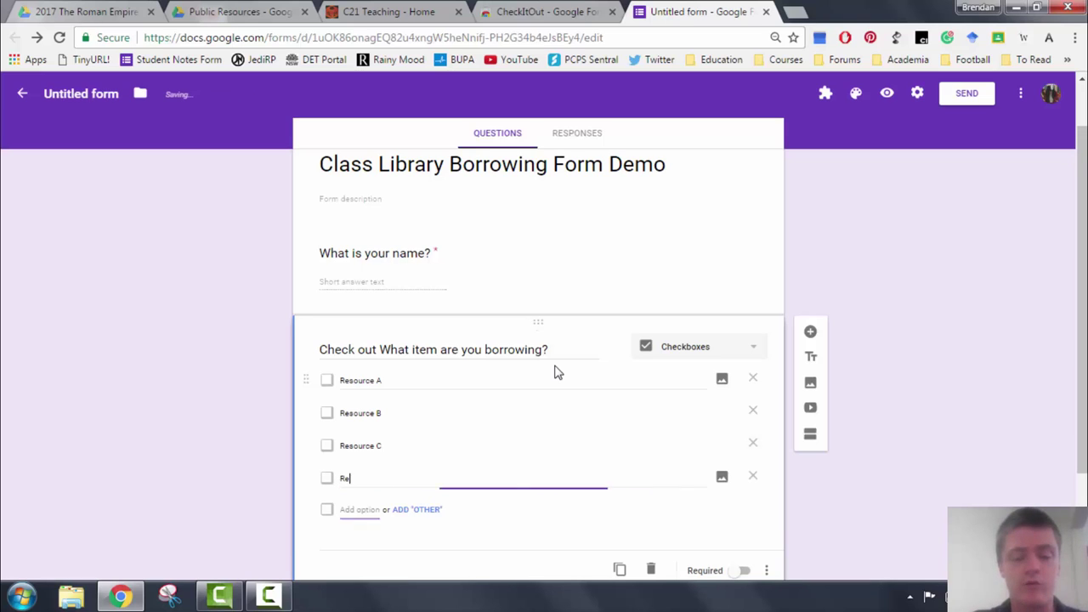
text(source D)
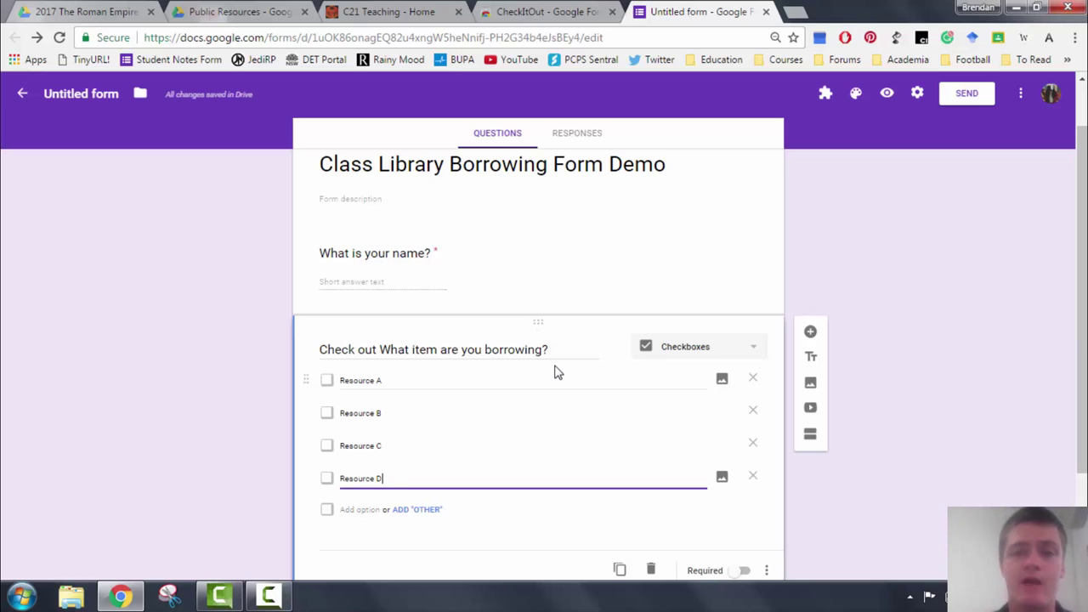
drag(1078, 173, 1076, 302)
click(736, 436)
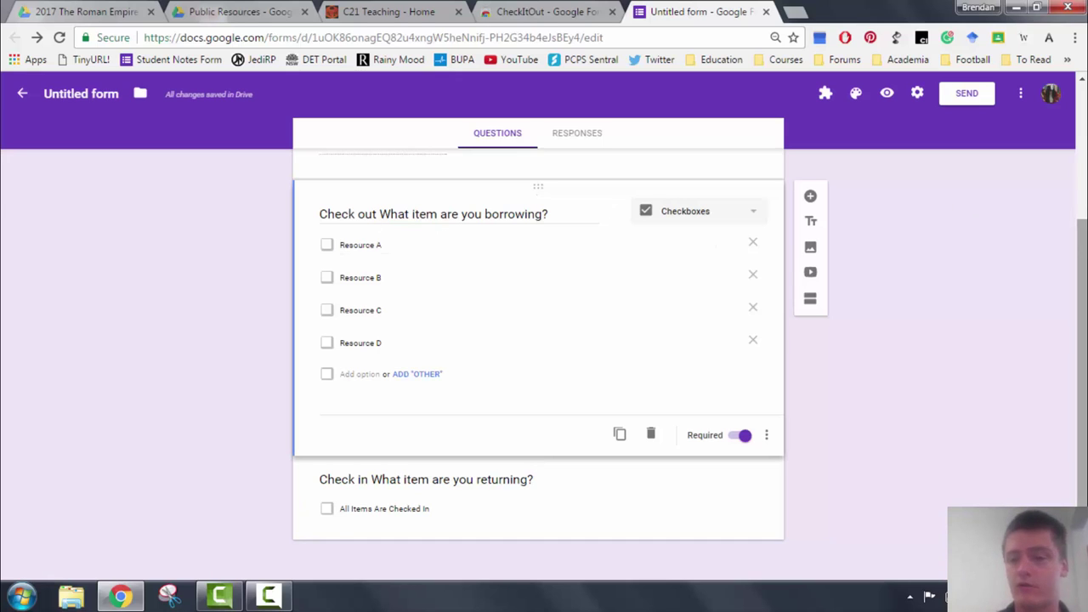
scroll(538, 340, up, 1)
click(737, 467)
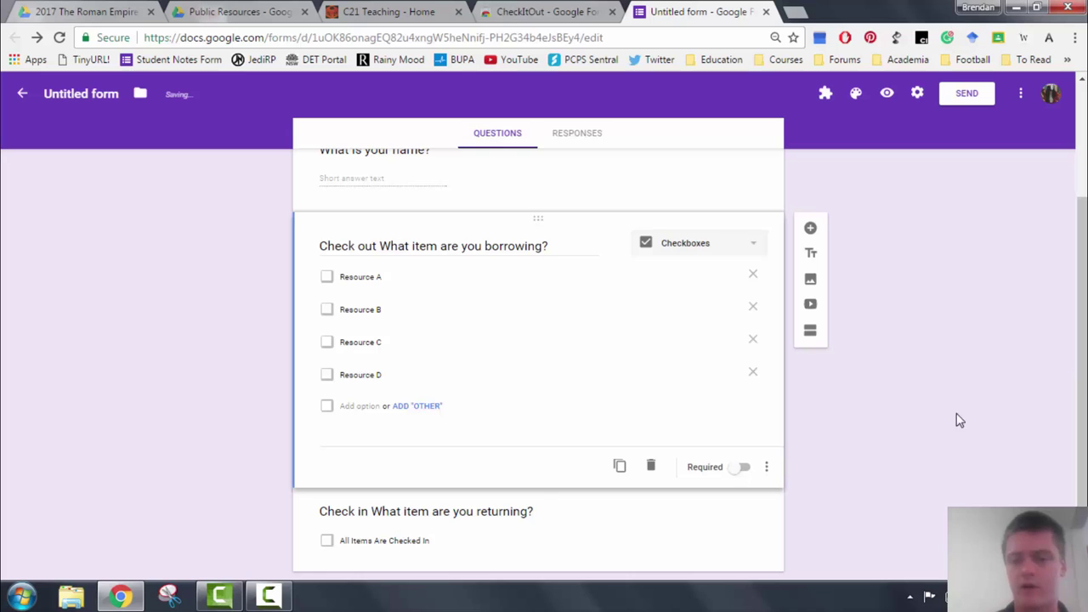
Add an "Other" option to the "Check out What item are you borrowing?" question.
click(665, 527)
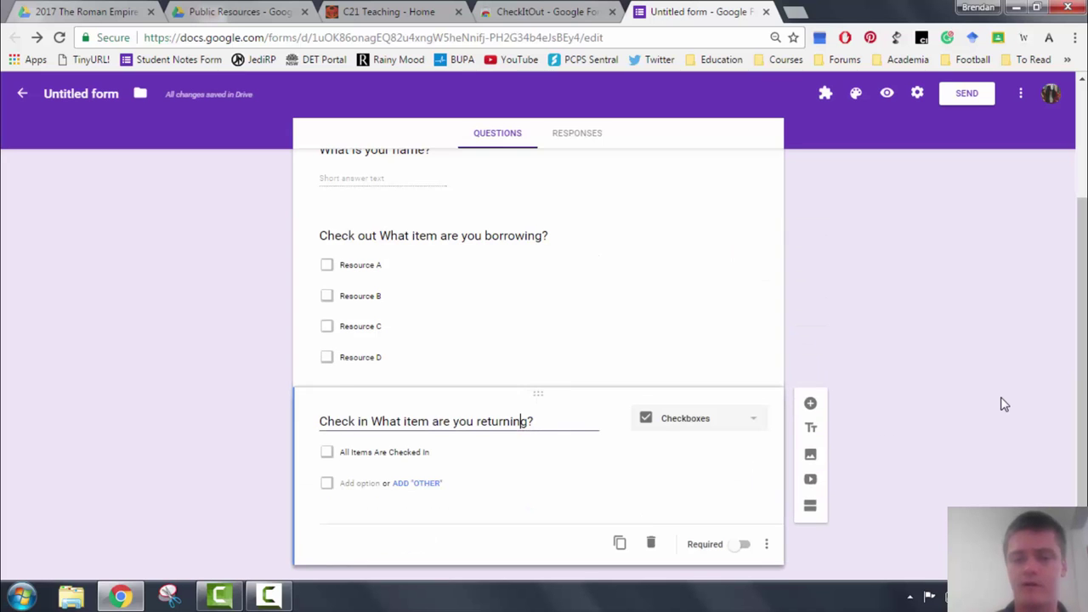
click(748, 357)
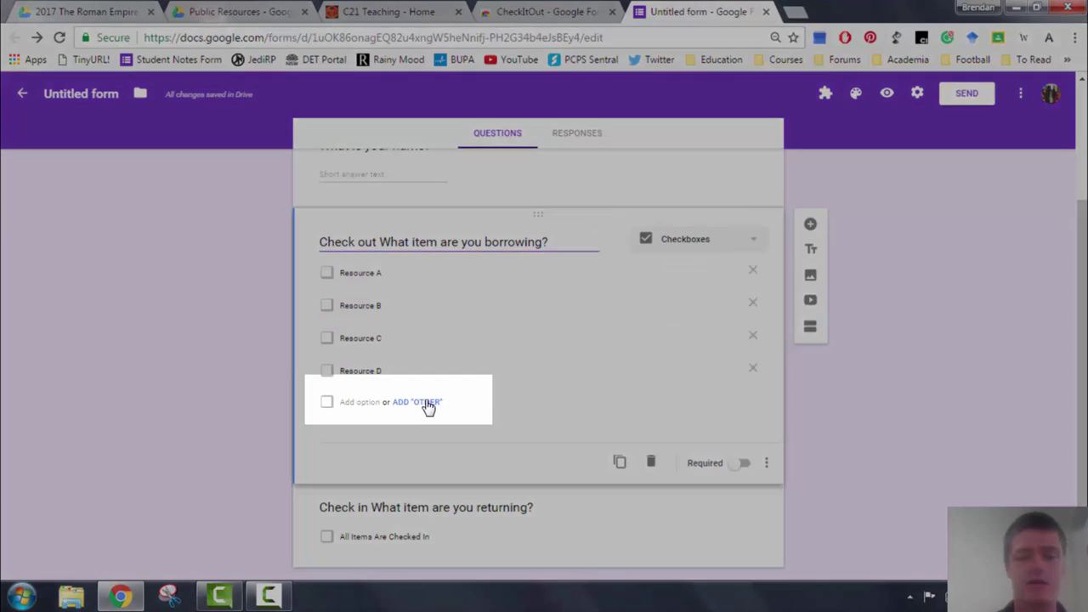
click(425, 403)
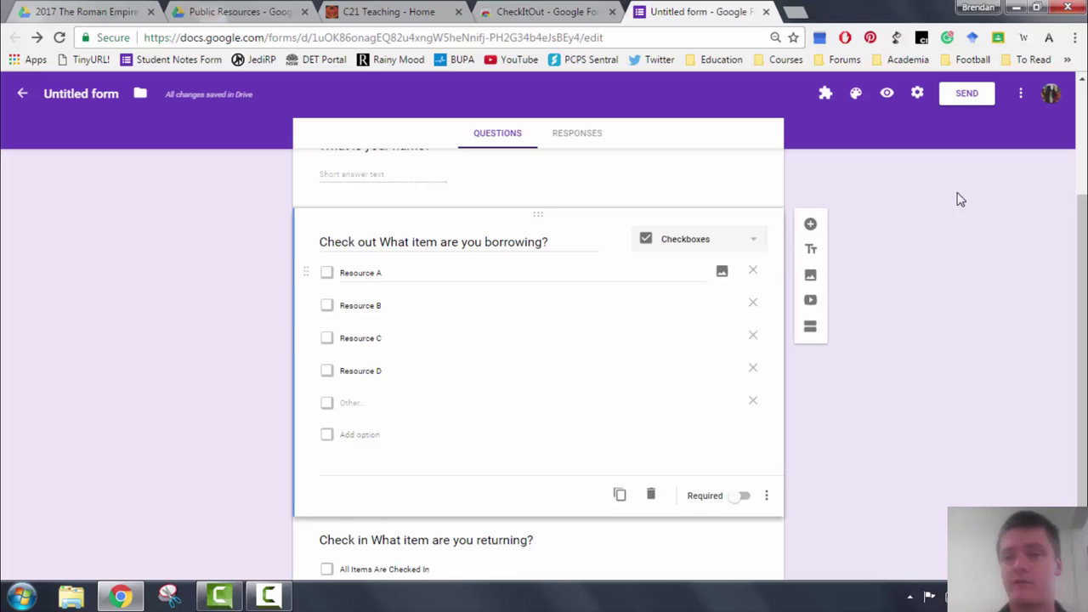
Preview the form and submit a test response with the borrower's name, checking out Resource A and Resource B.
click(889, 100)
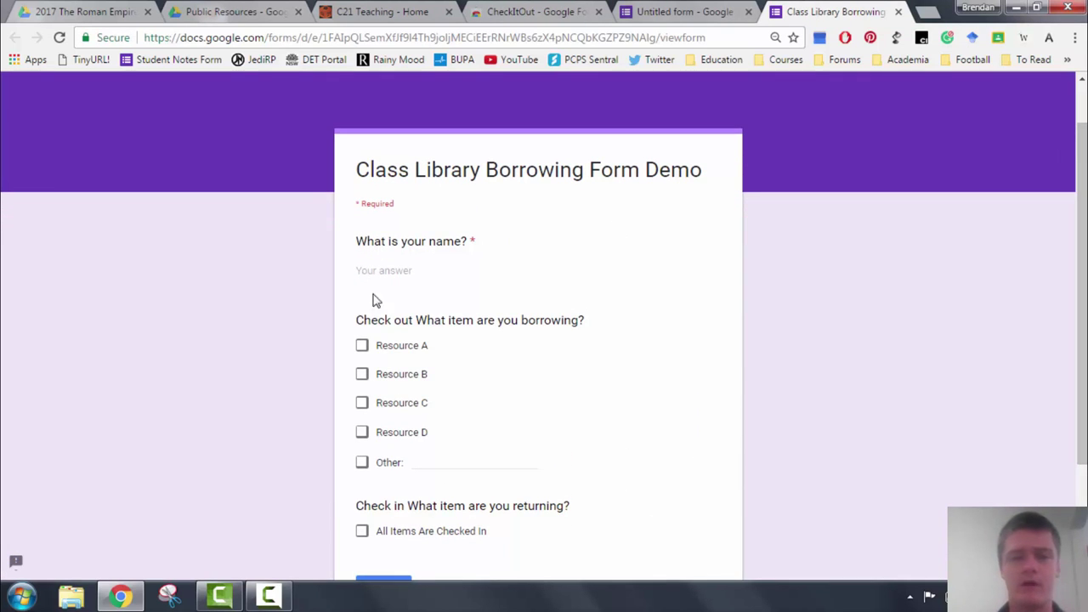
text(Brendan)
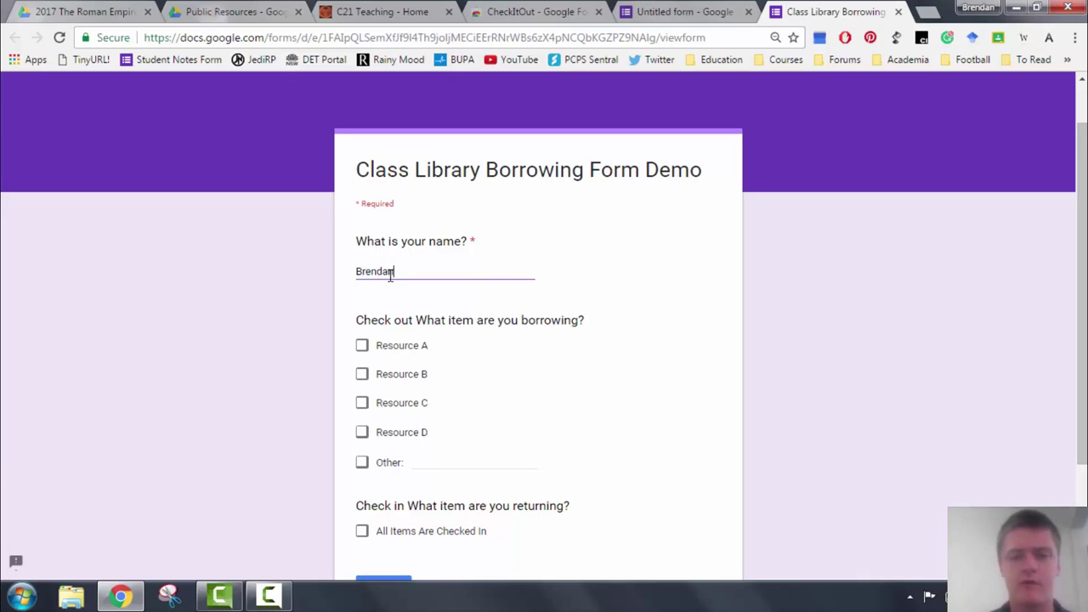
click(362, 346)
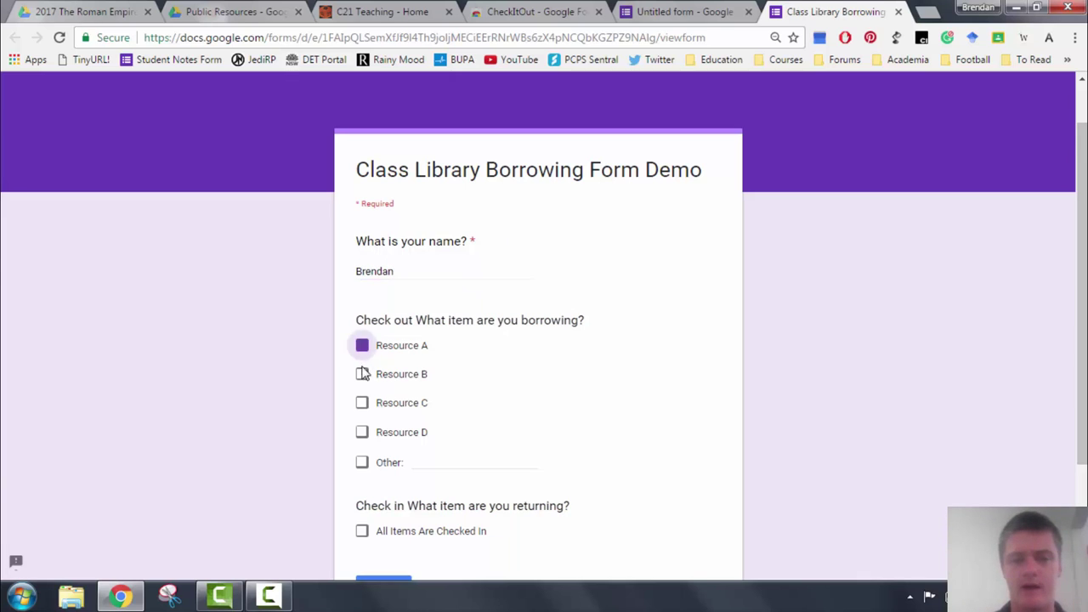
click(362, 374)
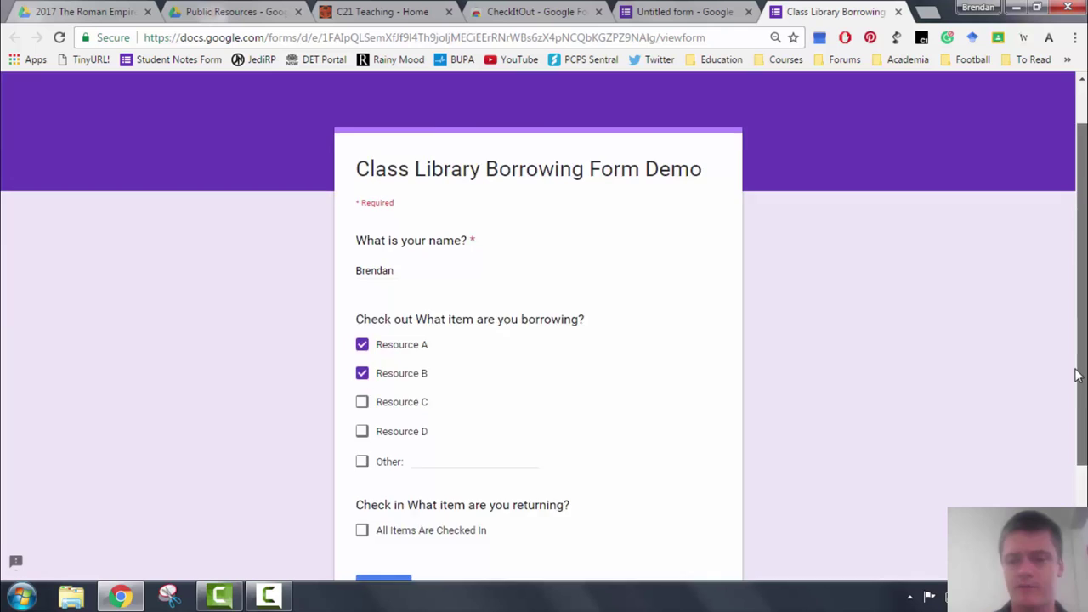
scroll(816, 374, down, 2)
click(384, 440)
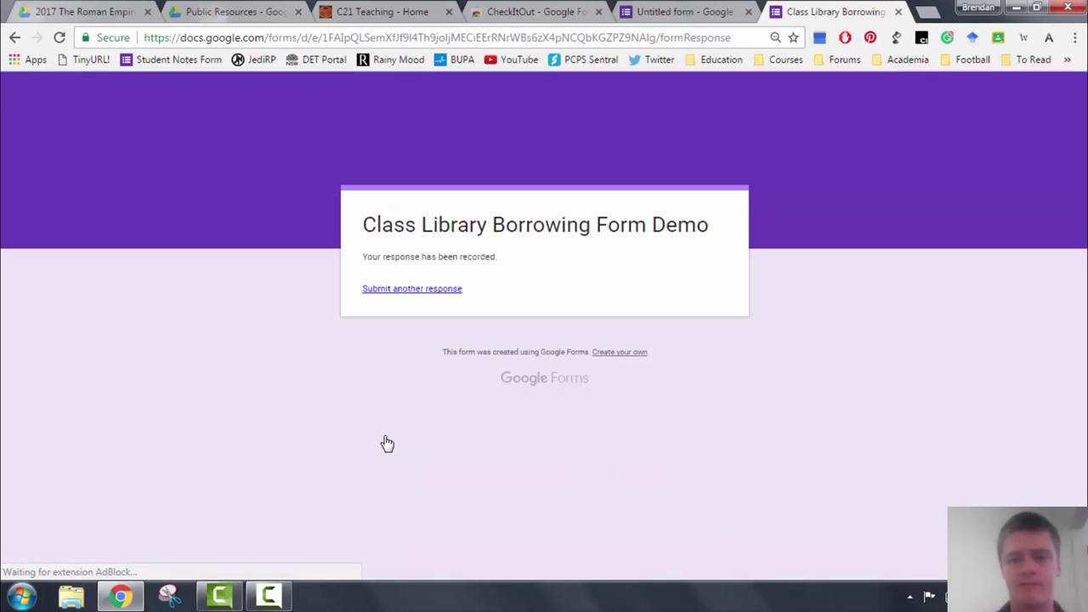
Submit another response with the borrower's name, checking out Resource C and returning Resource A.
click(428, 293)
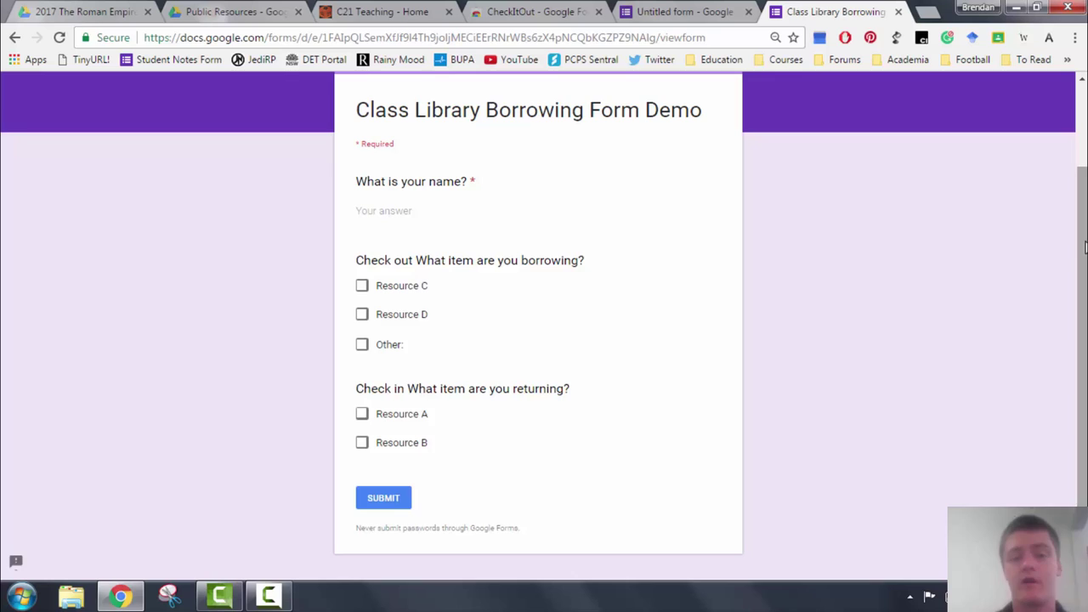
click(363, 288)
click(363, 416)
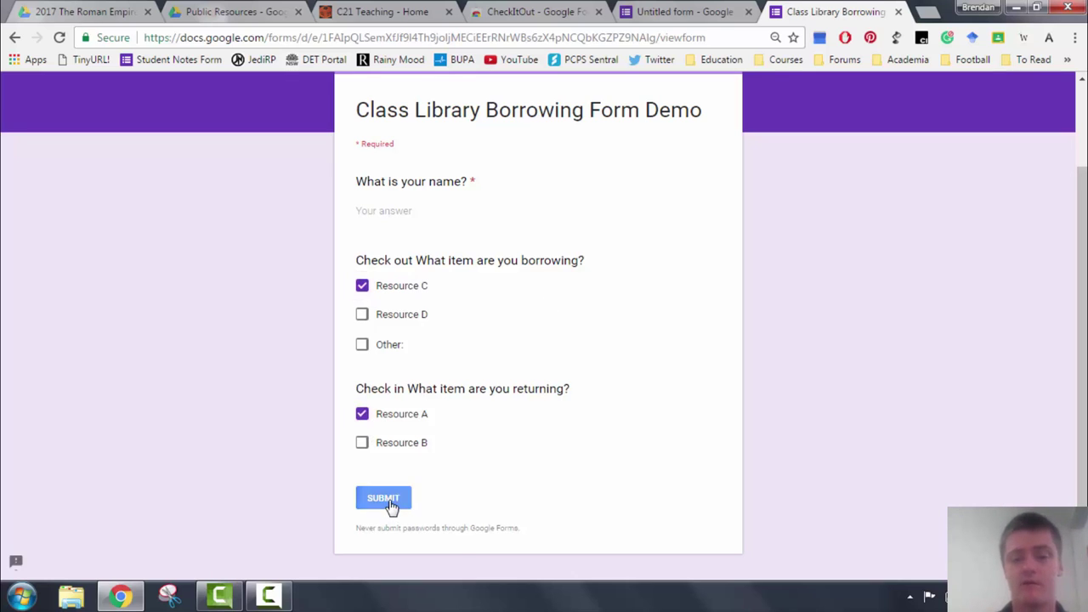
click(388, 502)
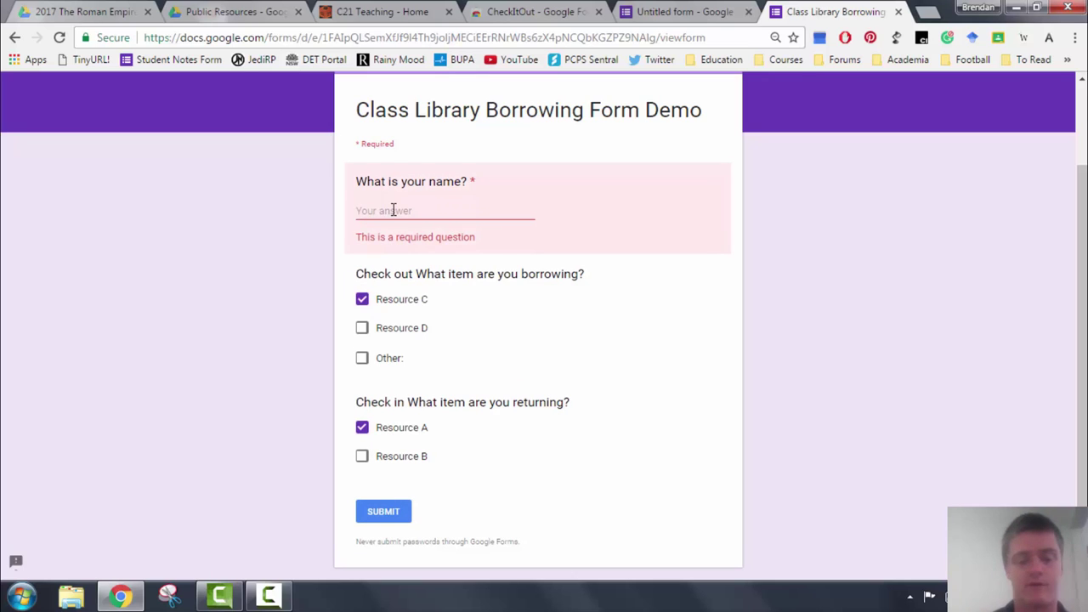
text(Brendan)
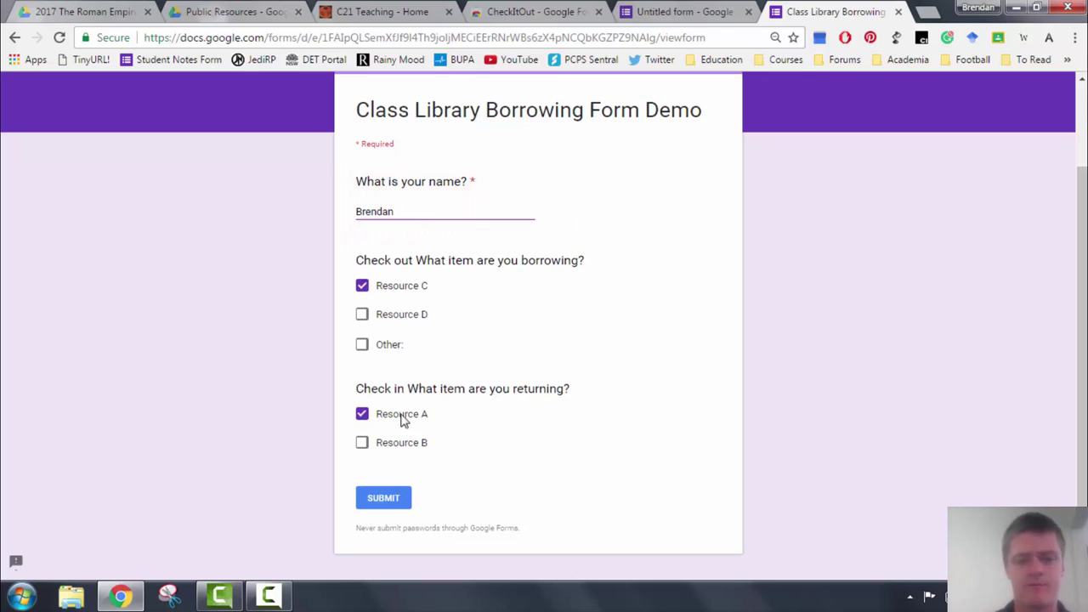
click(384, 500)
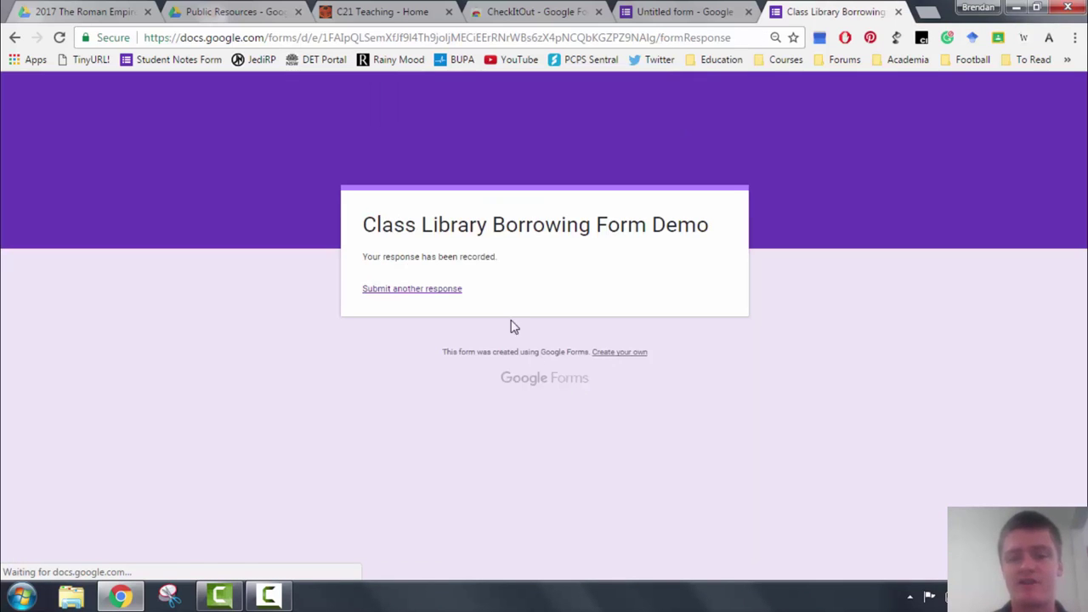
Open another blank response and examine the options under the check-out and check-in questions.
click(440, 289)
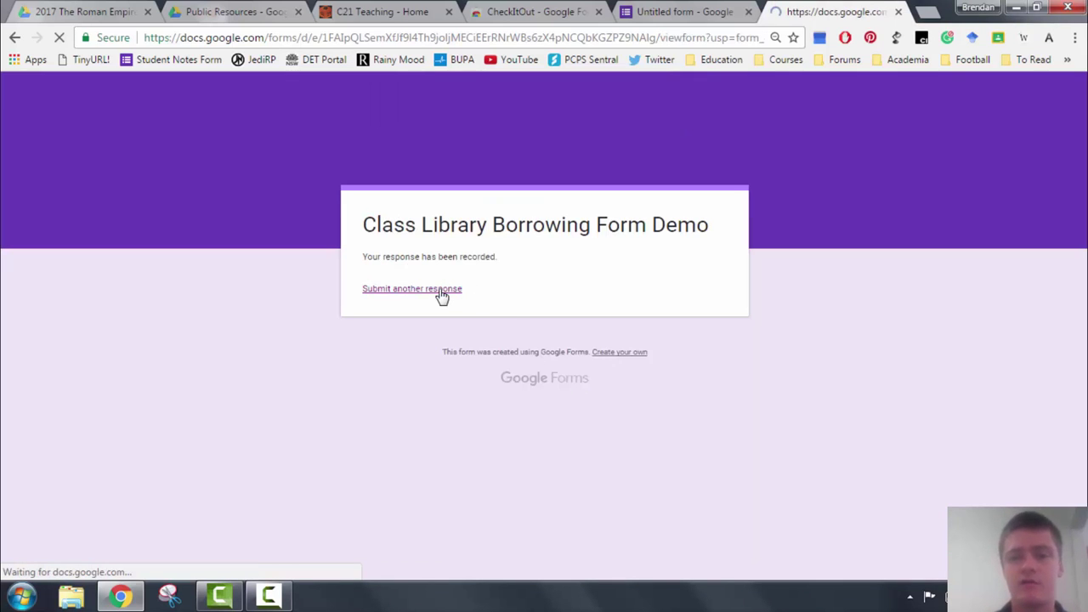
drag(1084, 220, 1084, 350)
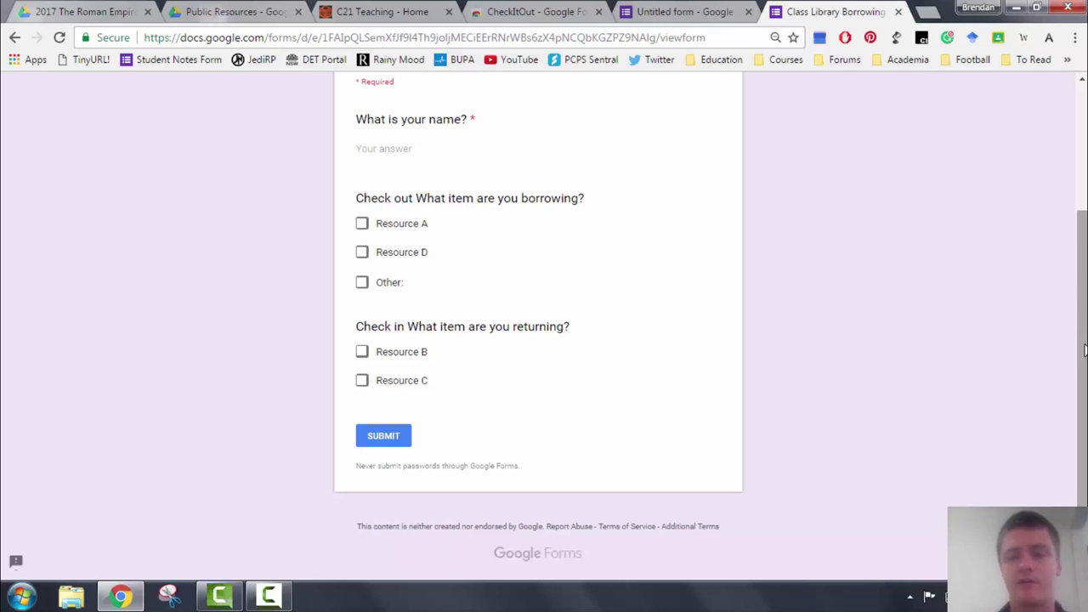
drag(1084, 350, 1083, 266)
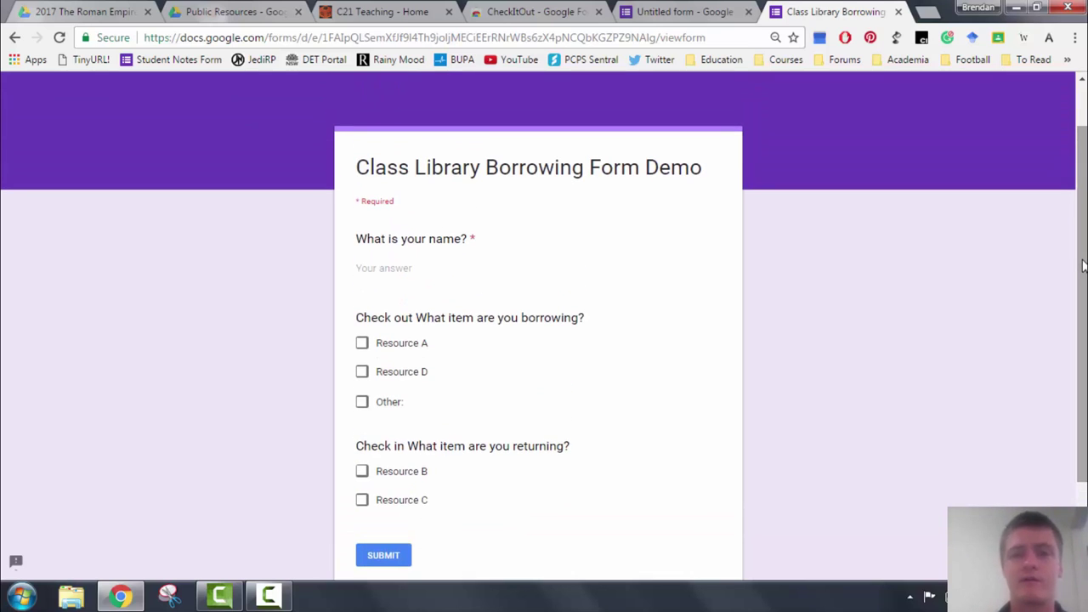